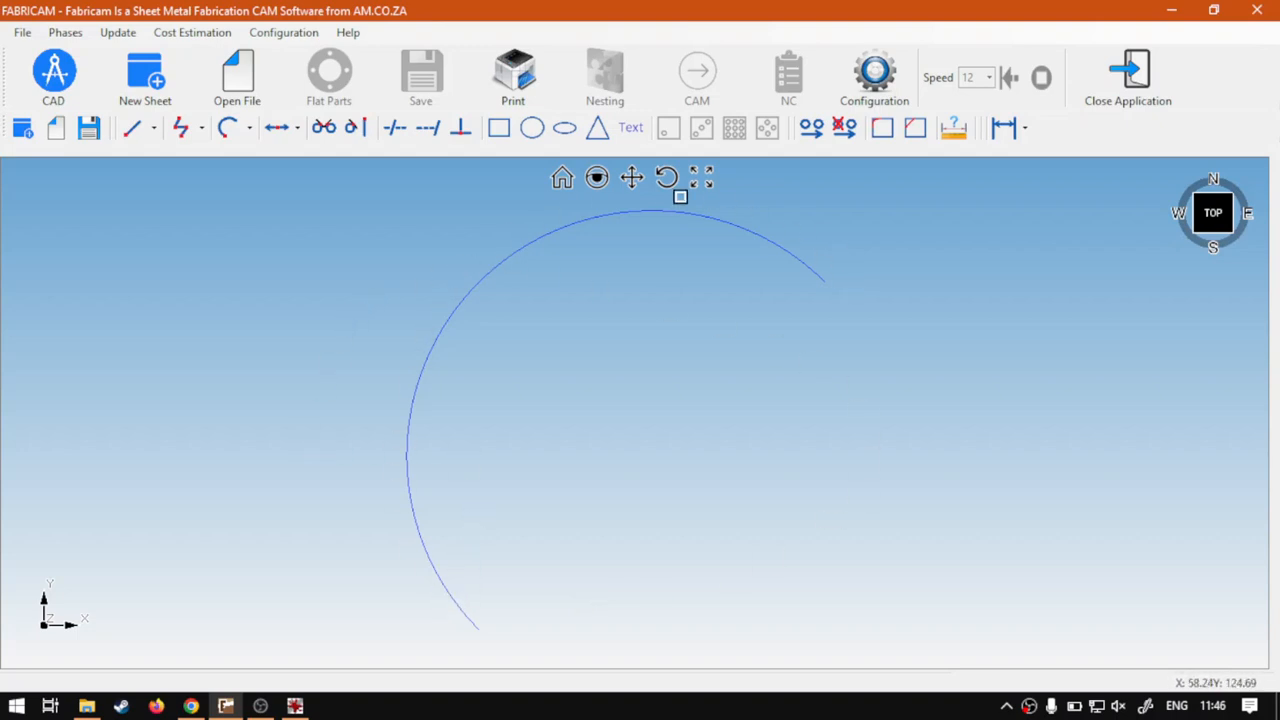
Start an arc with option 2 and examine its three-point preview diagram under the screen magnifier.
click(249, 129)
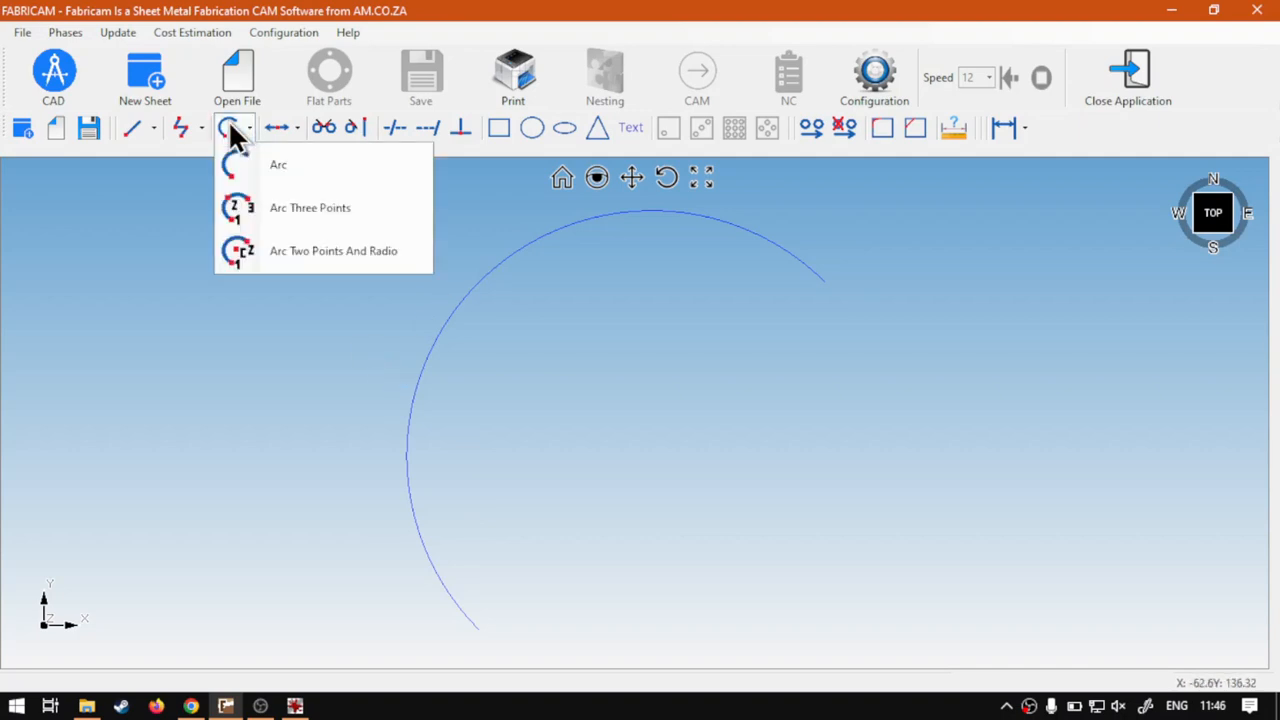
click(278, 169)
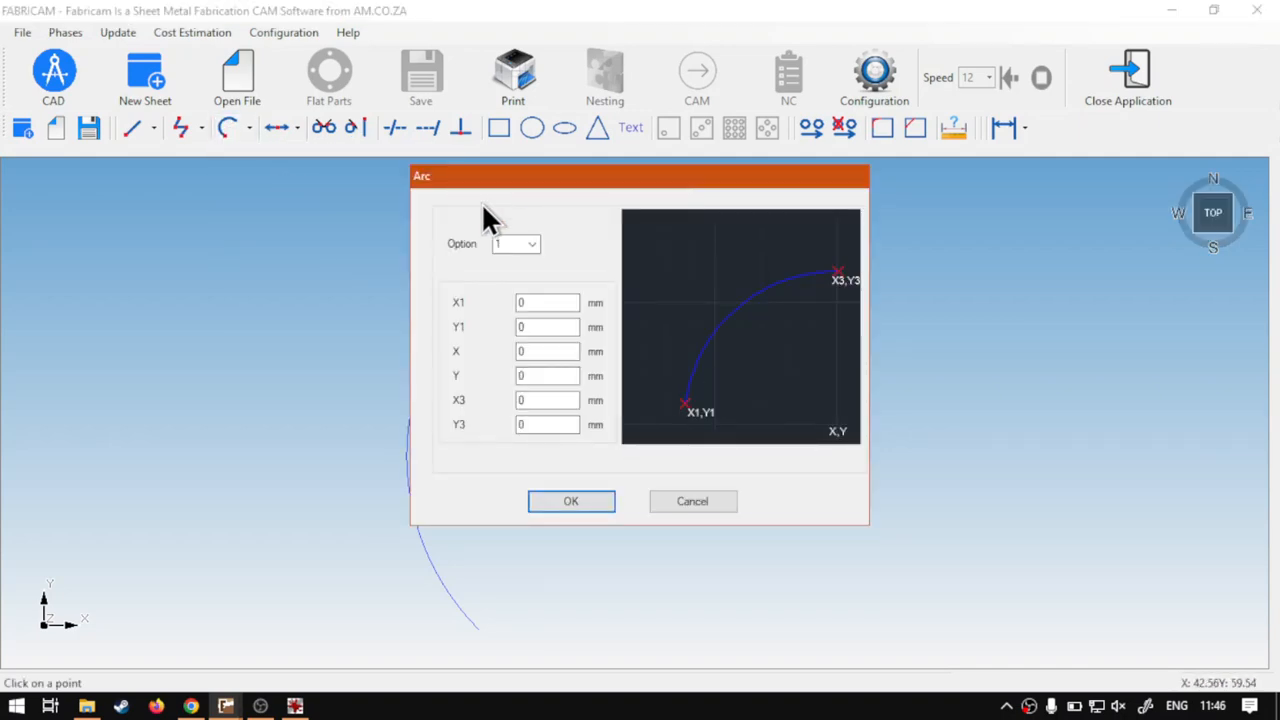
click(533, 245)
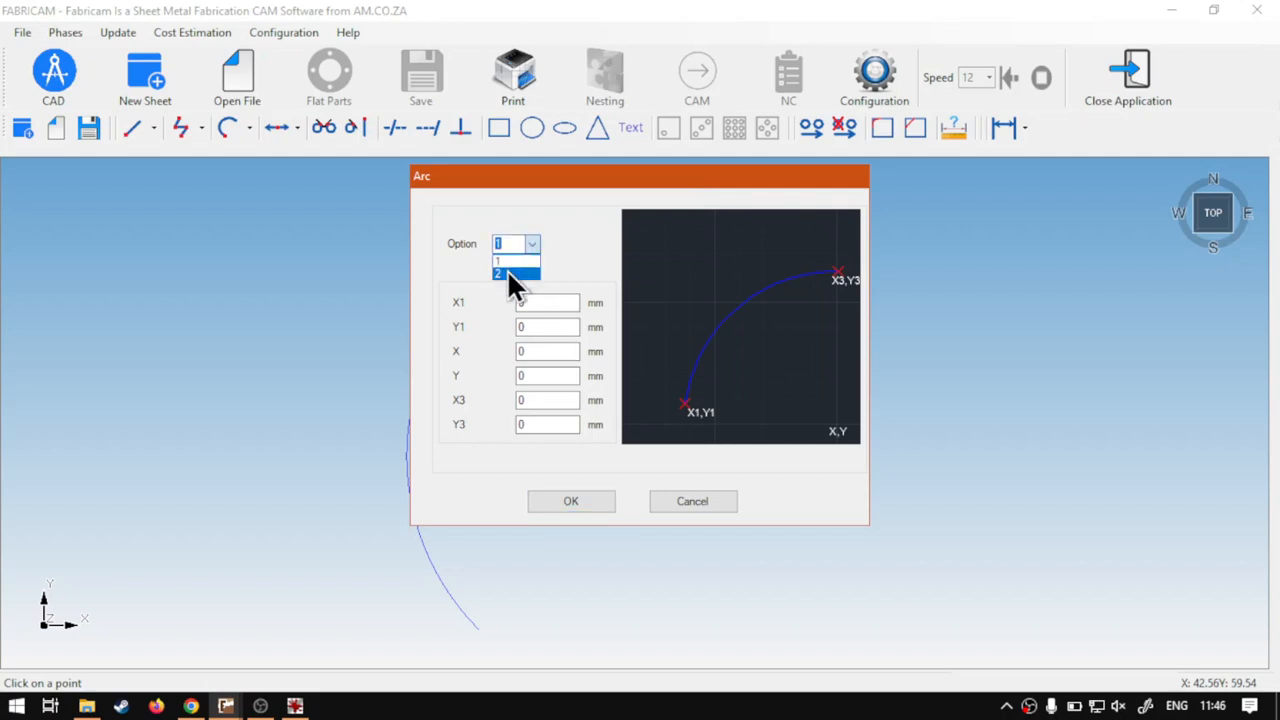
click(507, 272)
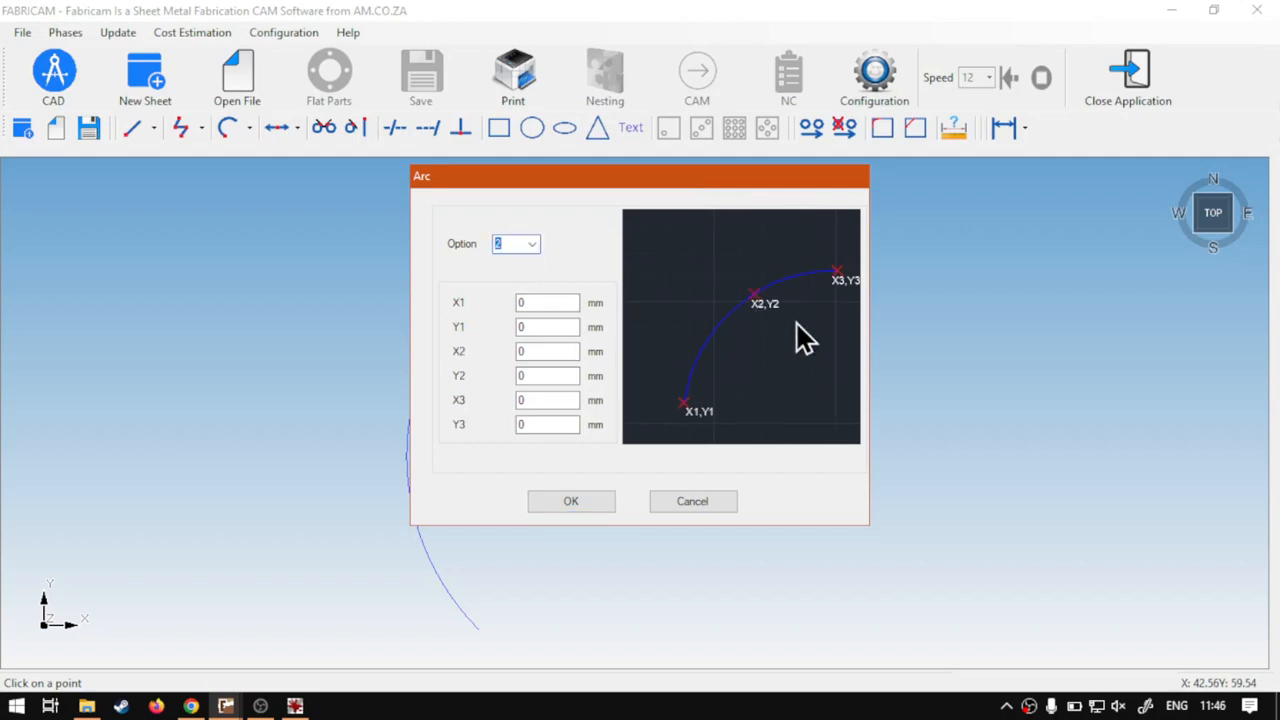
key(super+plus)
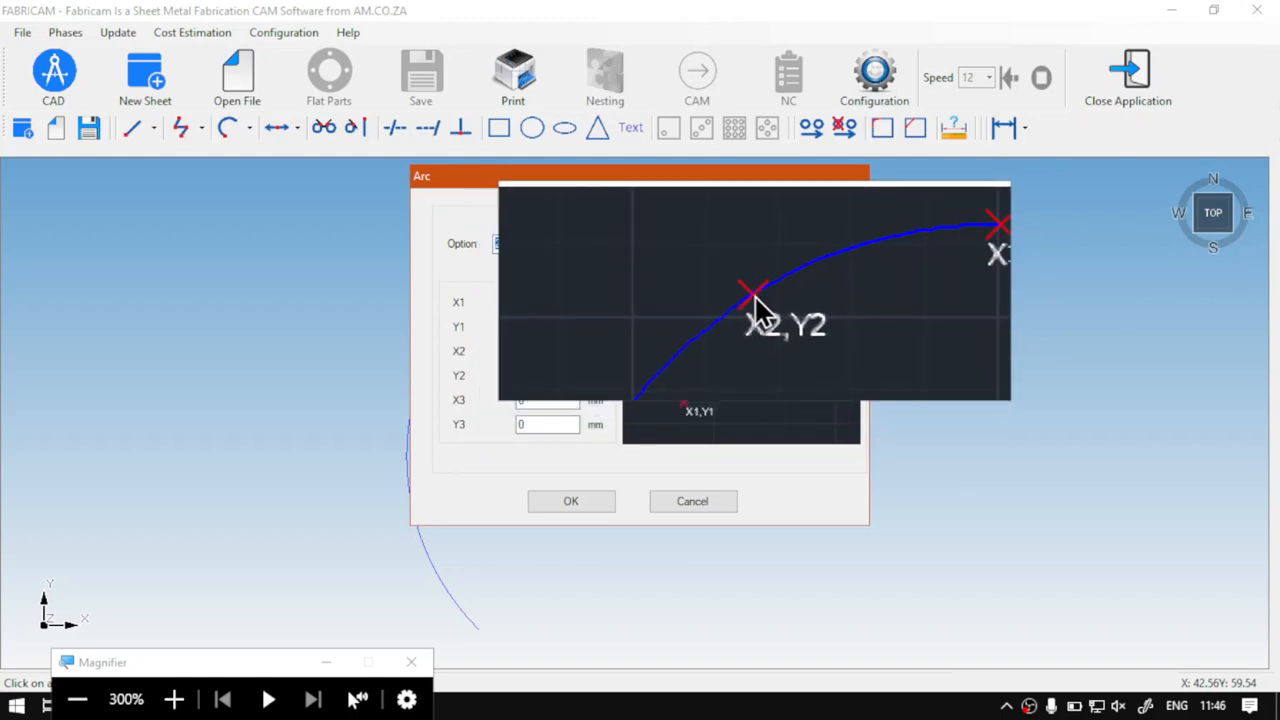
key(super+Escape)
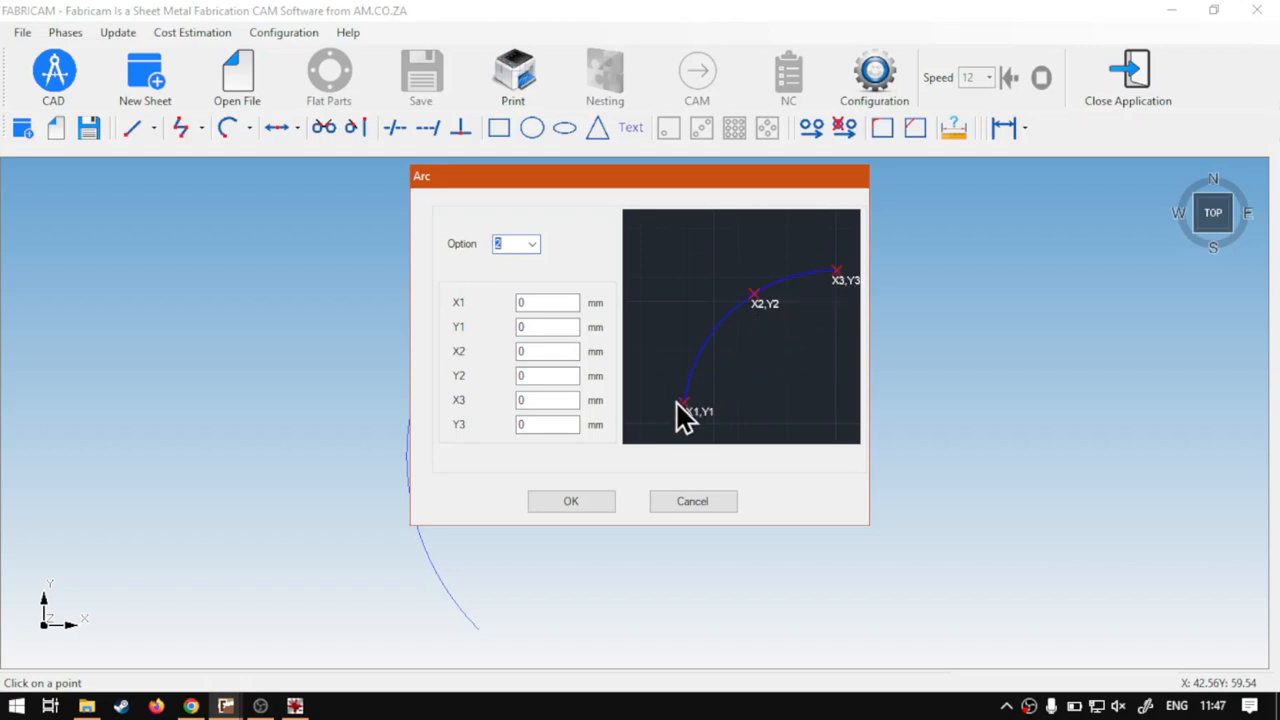
Using option 2, set the arc's start X1 to 10 mm and its end point to X3 100, Y3 90 mm.
click(532, 246)
click(514, 261)
click(512, 273)
double_click(521, 302)
text(10)
drag(610, 180, 280, 184)
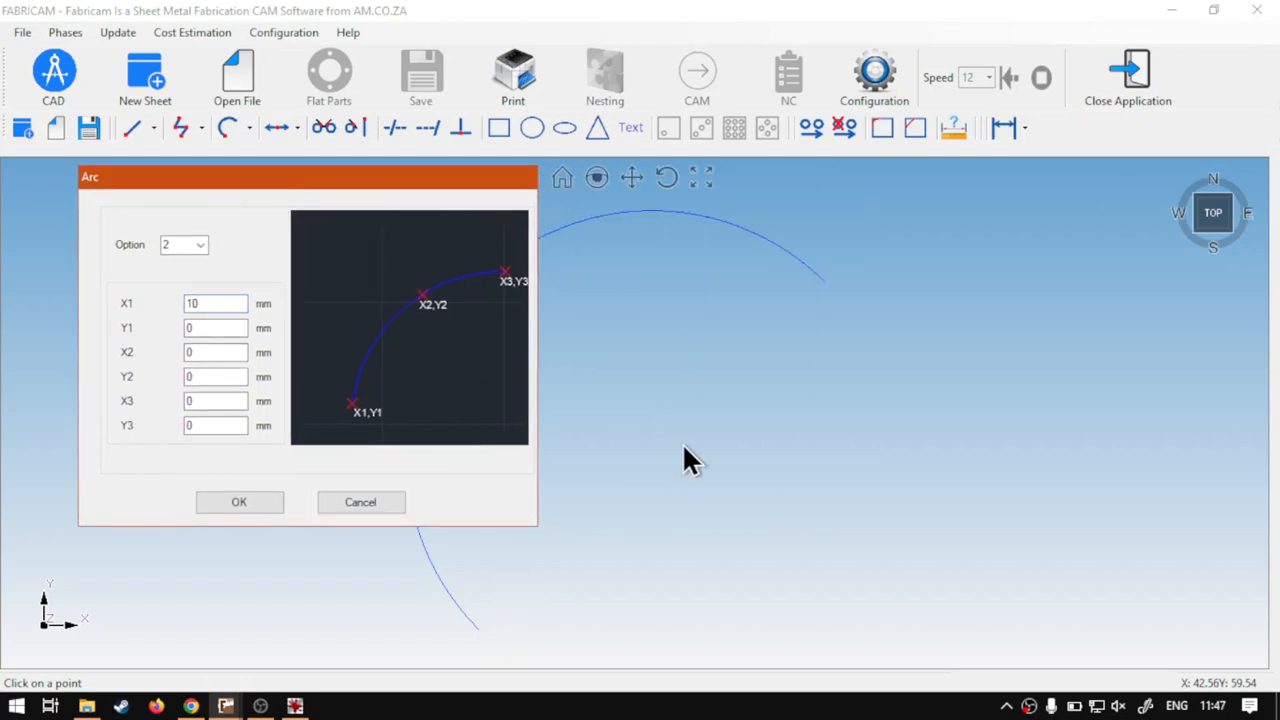
drag(394, 183, 776, 175)
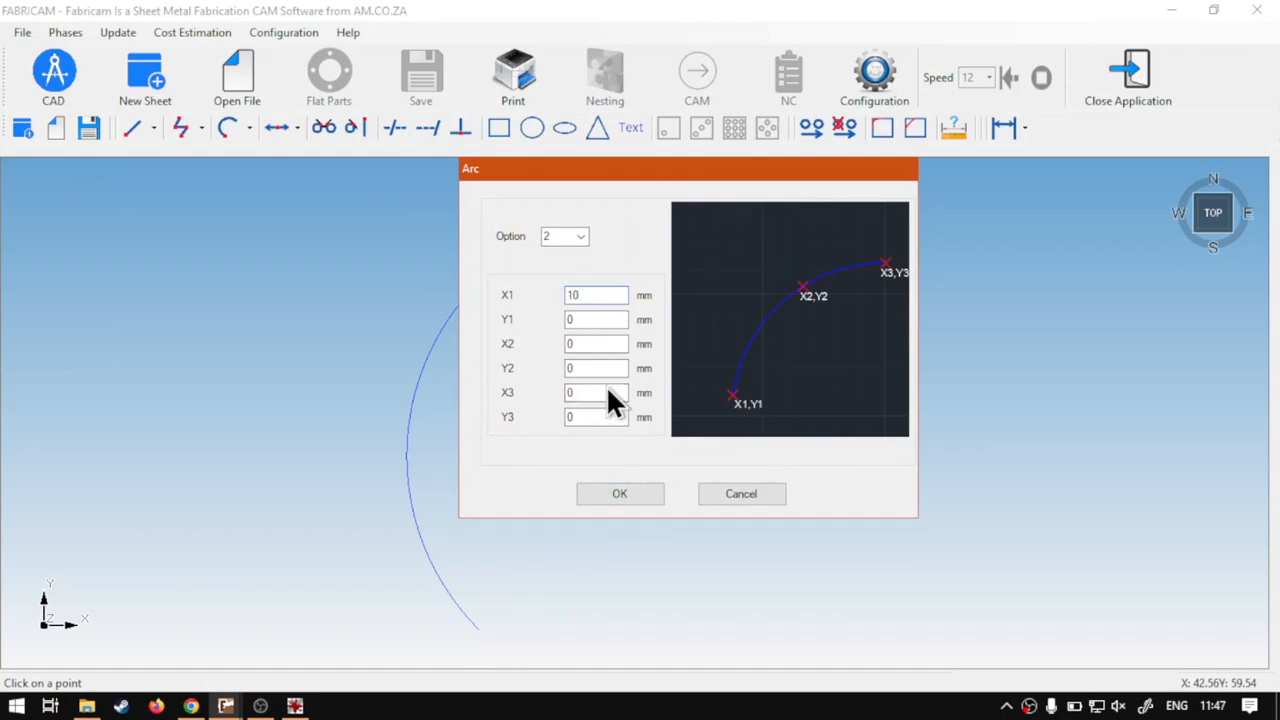
drag(786, 176, 635, 183)
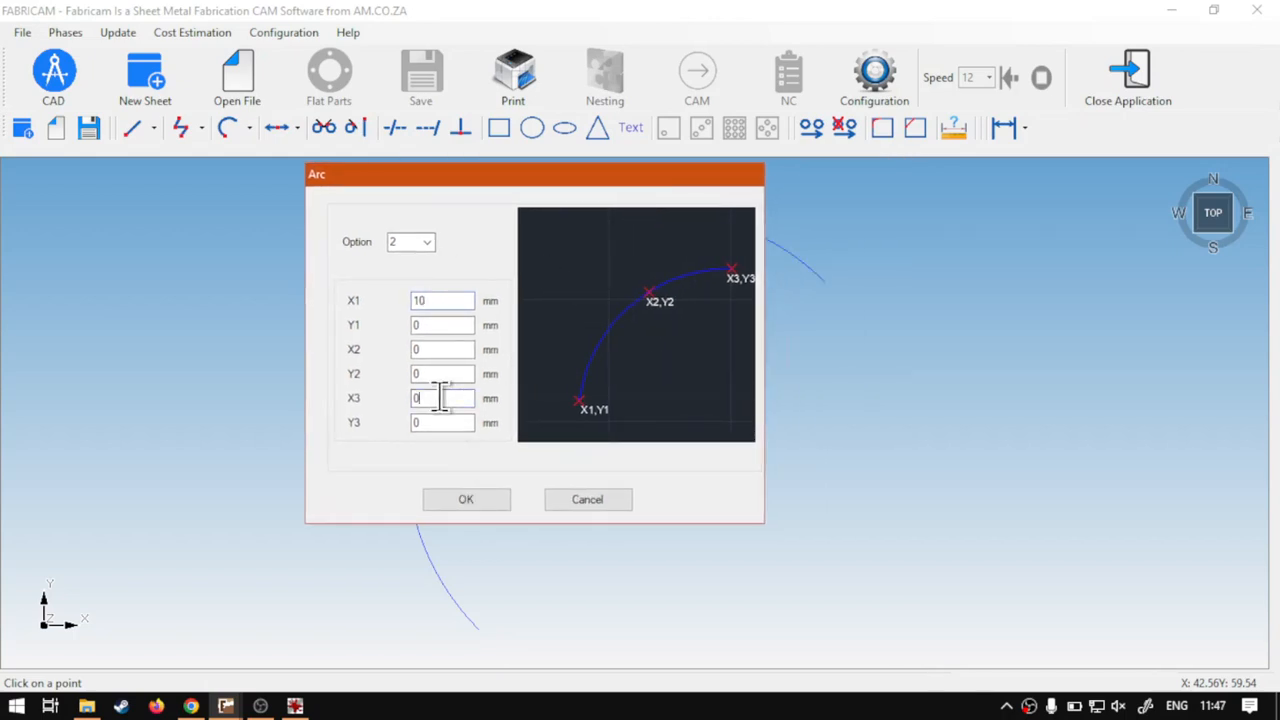
drag(443, 398, 400, 424)
text(100)
mouse_move(625, 178)
mouse_down()
mouse_move(512, 170)
mouse_move(610, 172)
mouse_up()
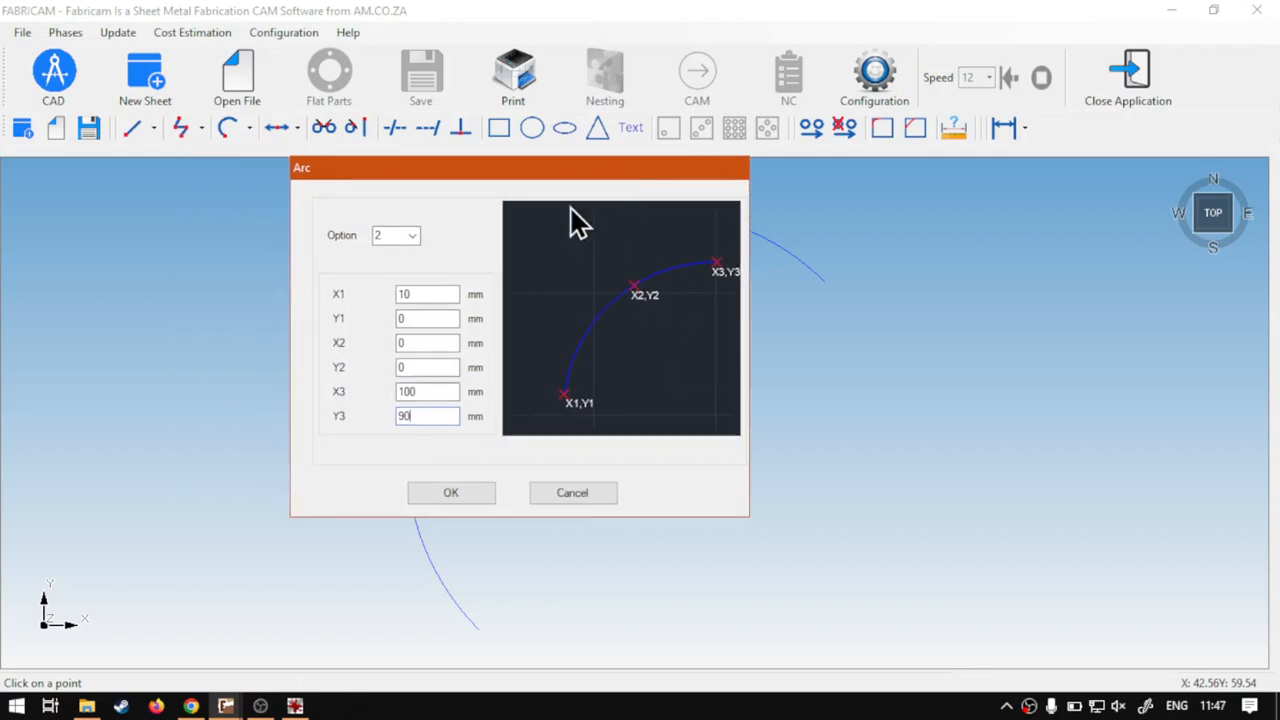
Create the arc through the intermediate point X2 50, Y2 50 mm, and delete it from the drawing.
double_click(412, 343)
text(50)
drag(455, 367, 371, 367)
text(50)
drag(591, 193, 385, 190)
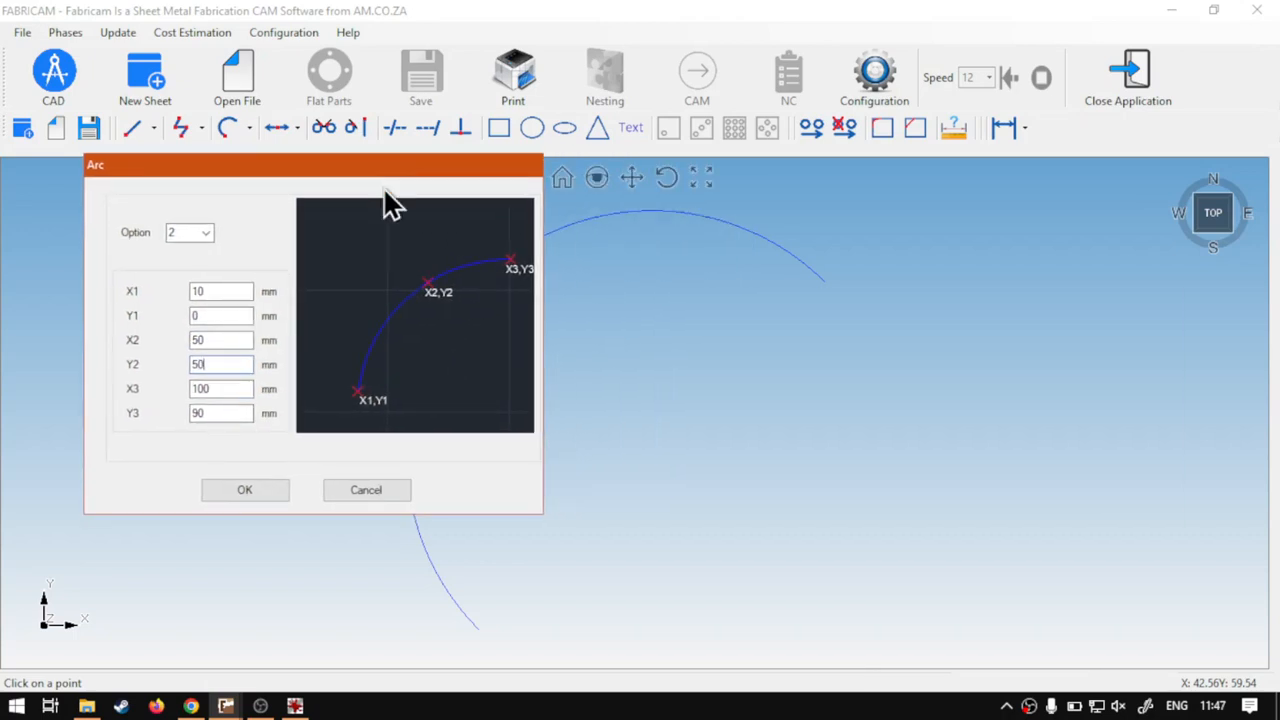
click(244, 490)
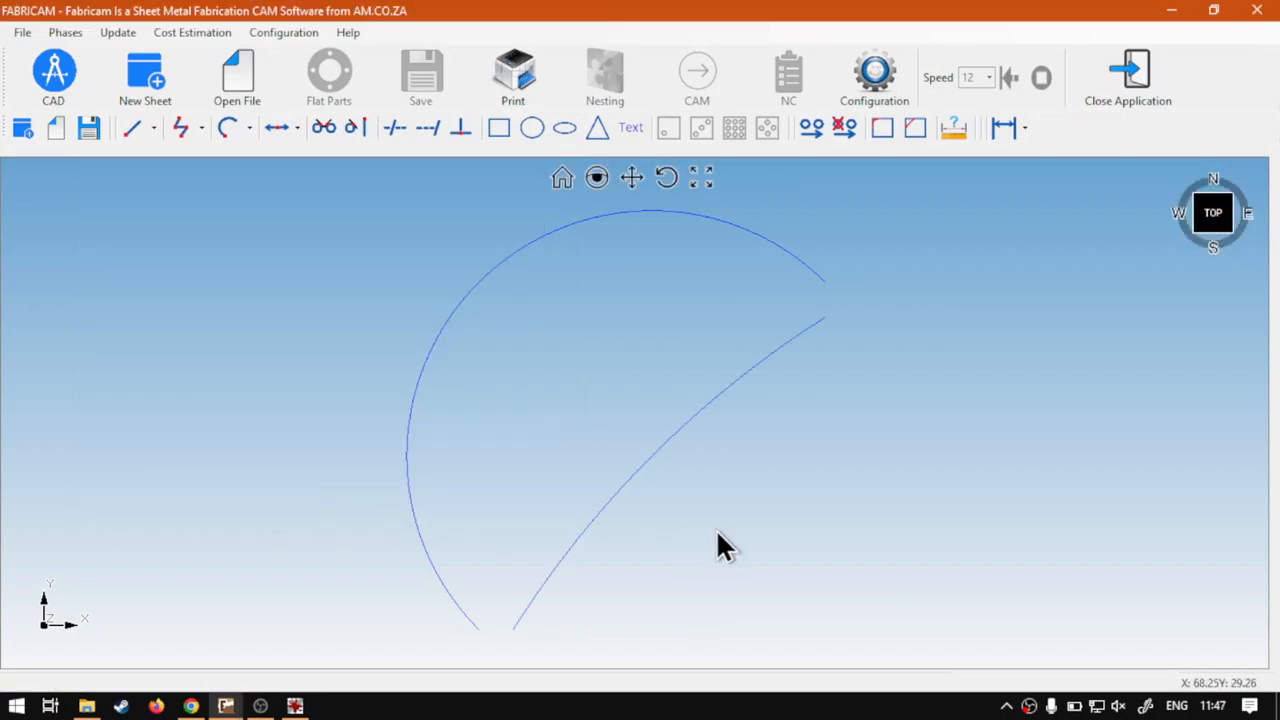
click(673, 435)
key(Delete)
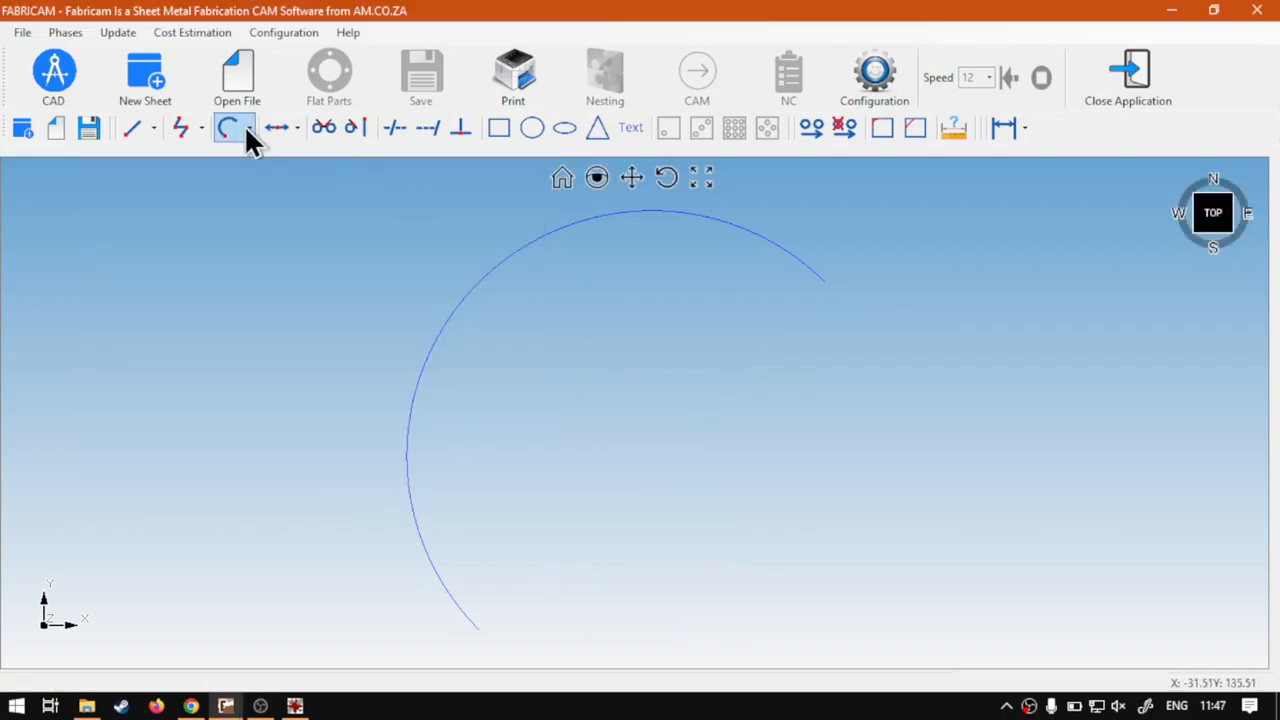
Start a new arc with option 2 and set its start coordinate X1 to 10 mm.
click(248, 130)
click(310, 168)
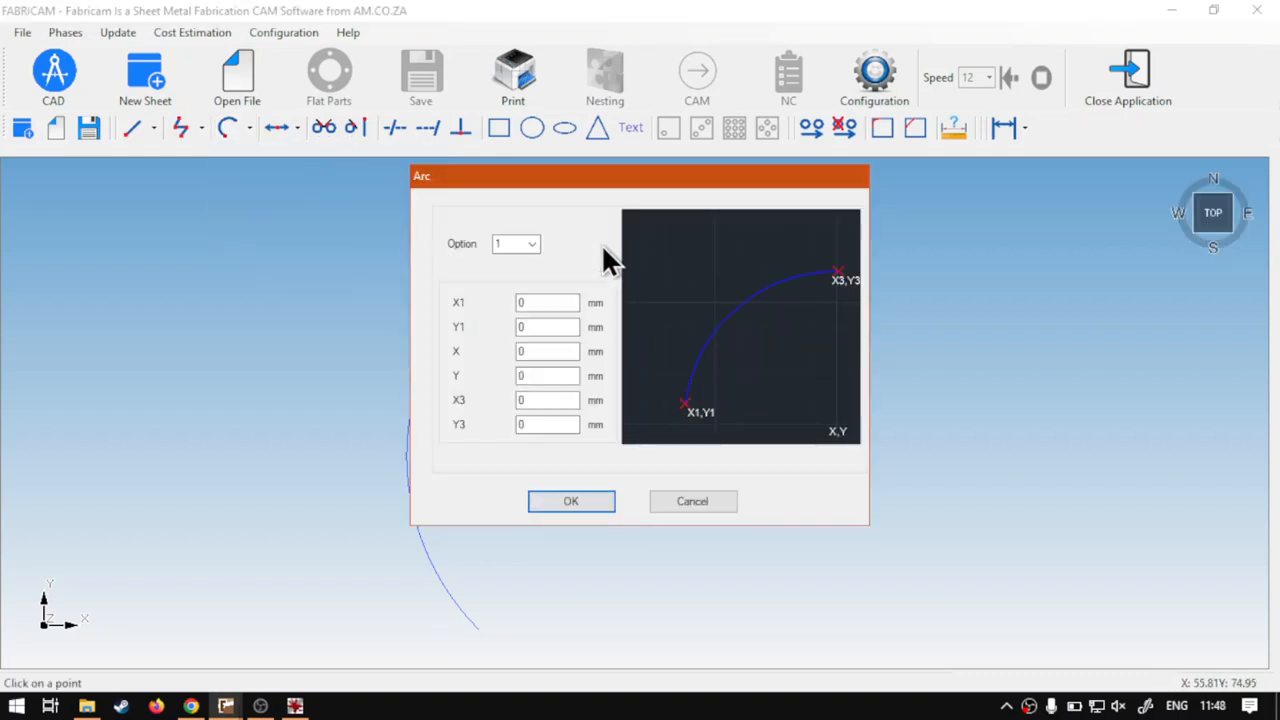
click(532, 244)
click(520, 262)
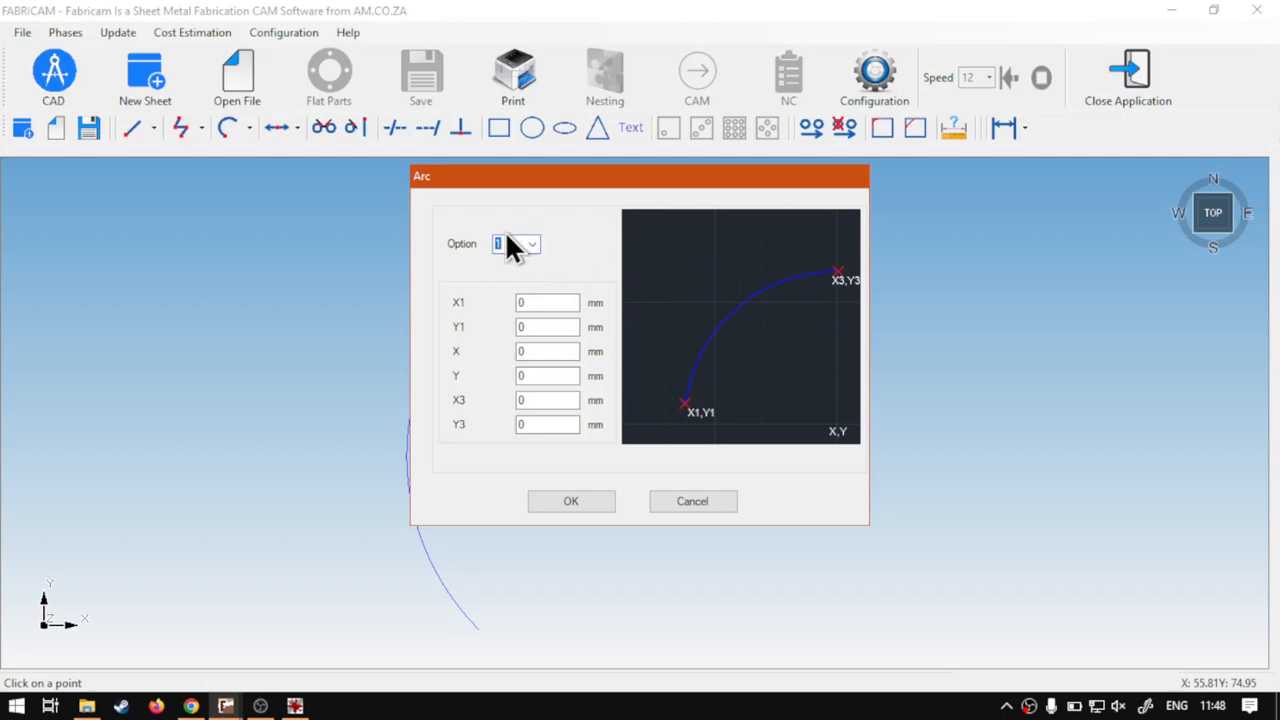
click(531, 246)
click(507, 272)
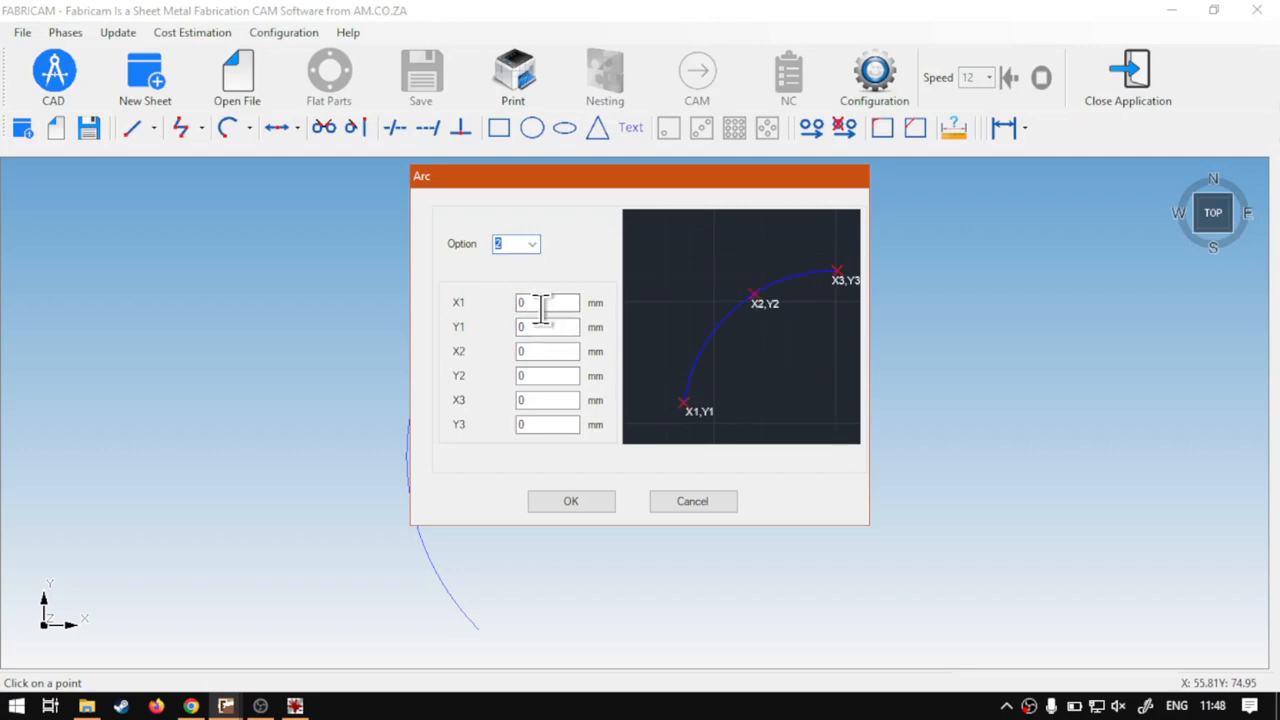
double_click(519, 302)
text(10)
Set the arc's end point to X3 100 mm and Y3 90 mm.
double_click(517, 400)
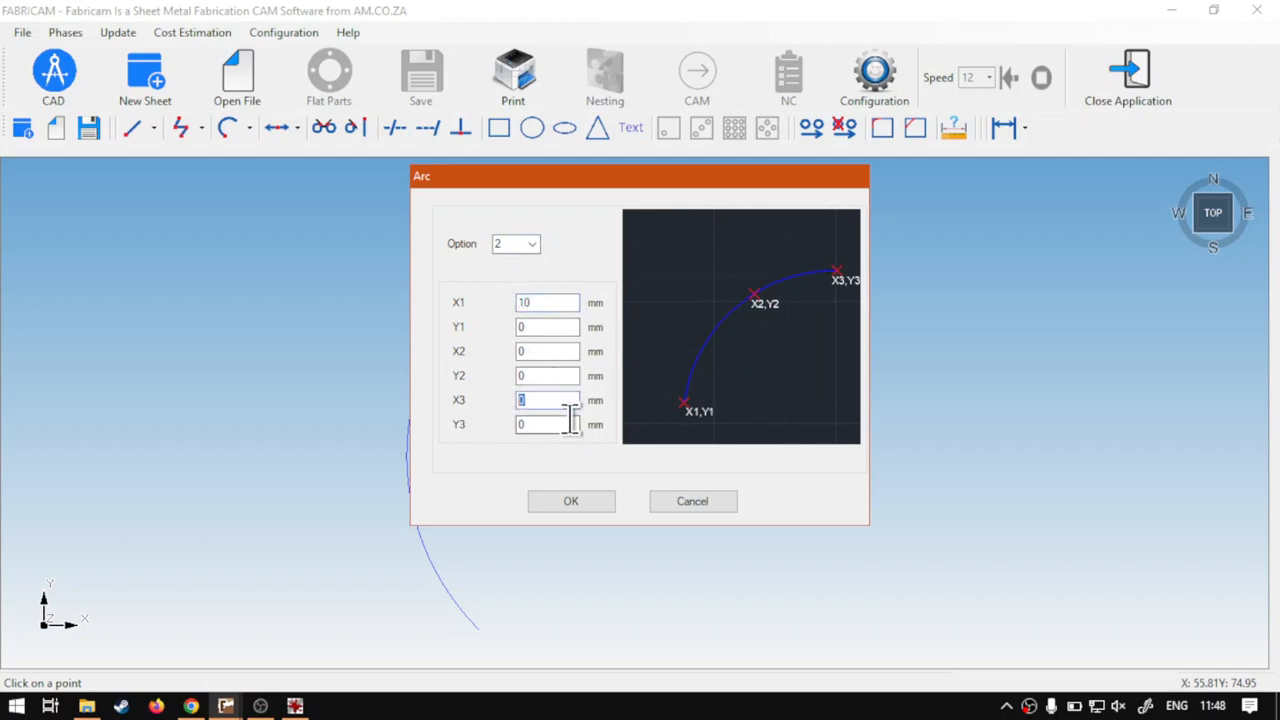
text(100)
key(Tab)
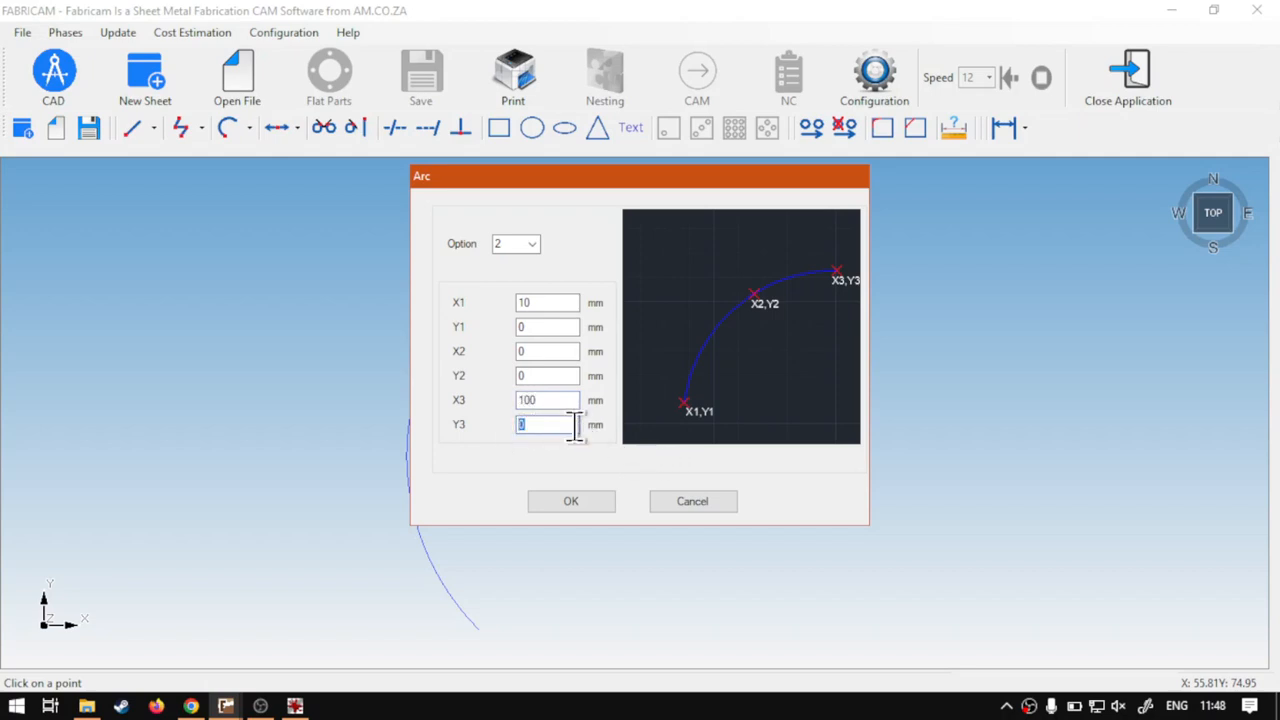
text(90)
Set the arc's intermediate point to X2 25 mm, Y2 75 mm and create the arc.
drag(650, 182, 408, 165)
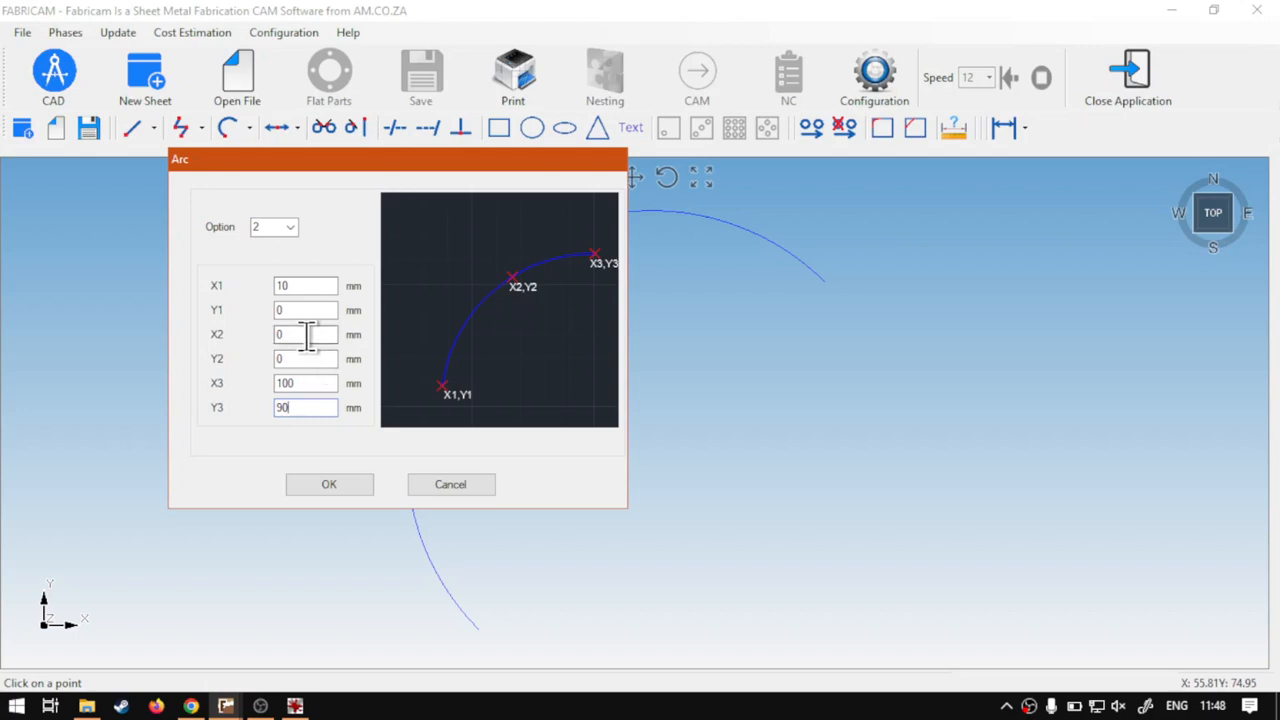
drag(306, 337, 265, 334)
text(25)
key(Tab)
text(75)
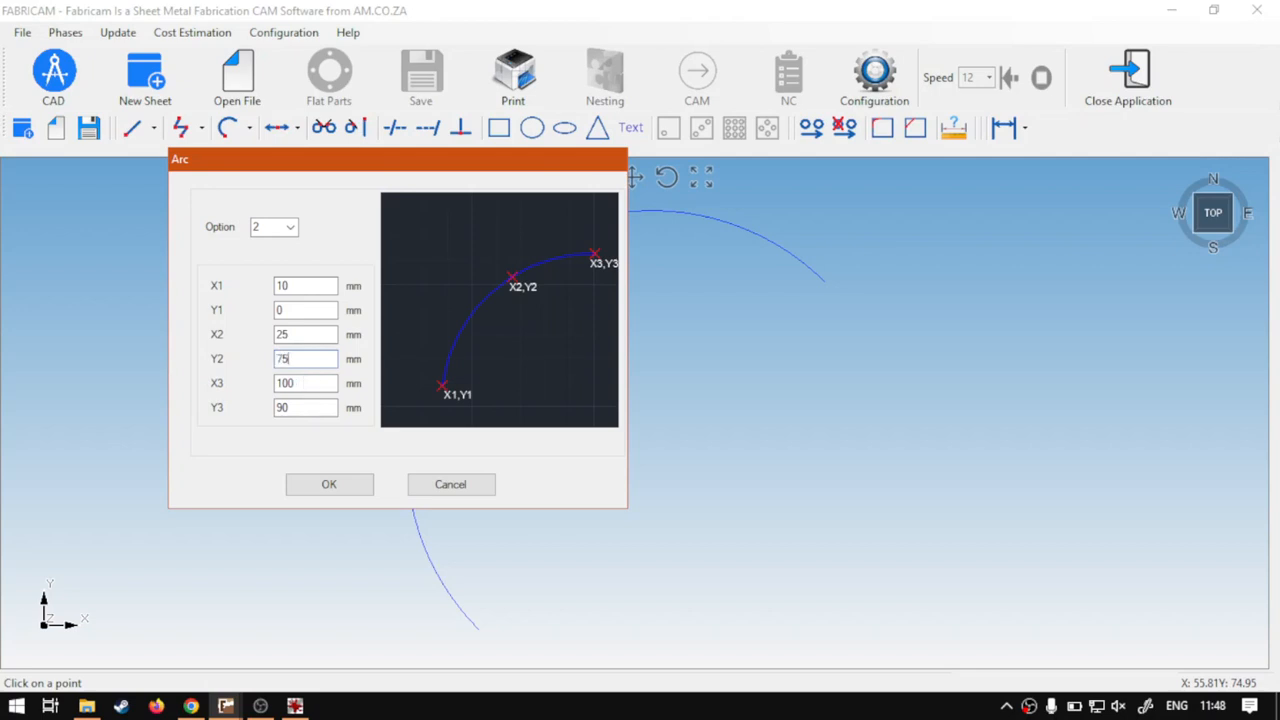
click(320, 479)
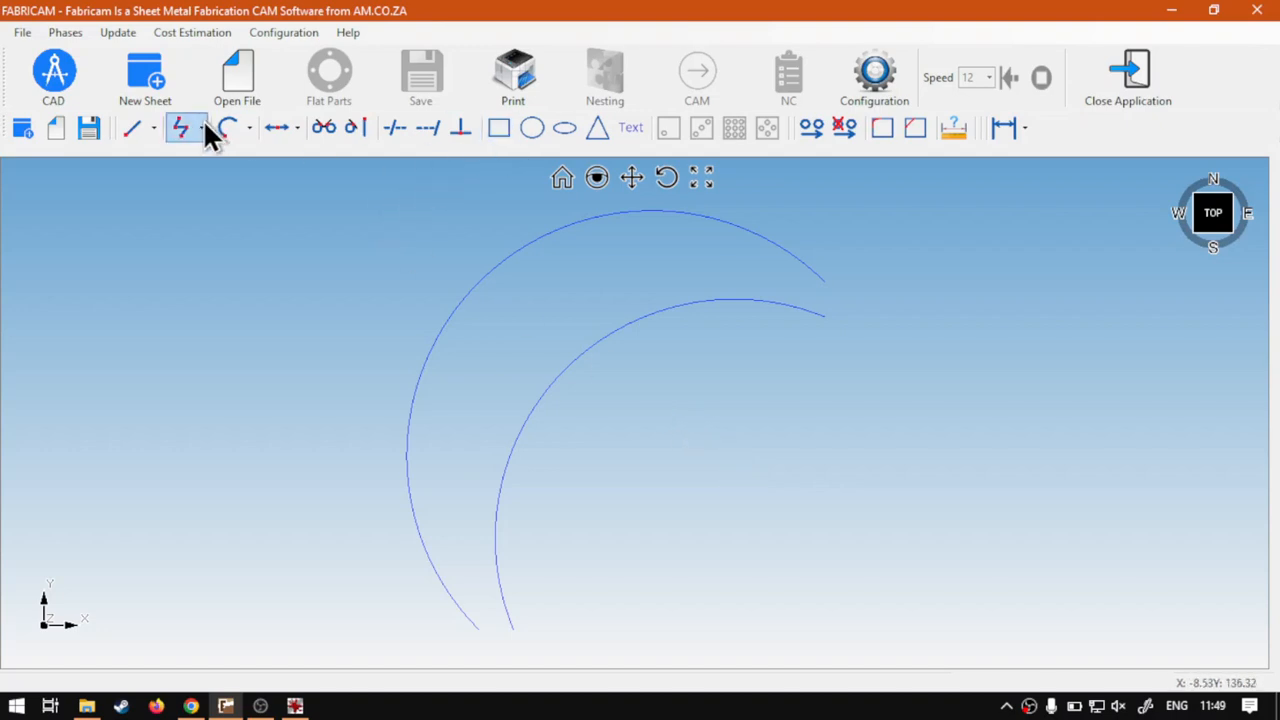
Start another option 2 arc and set its intermediate point to X2 25 mm, Y2 72 mm.
click(234, 125)
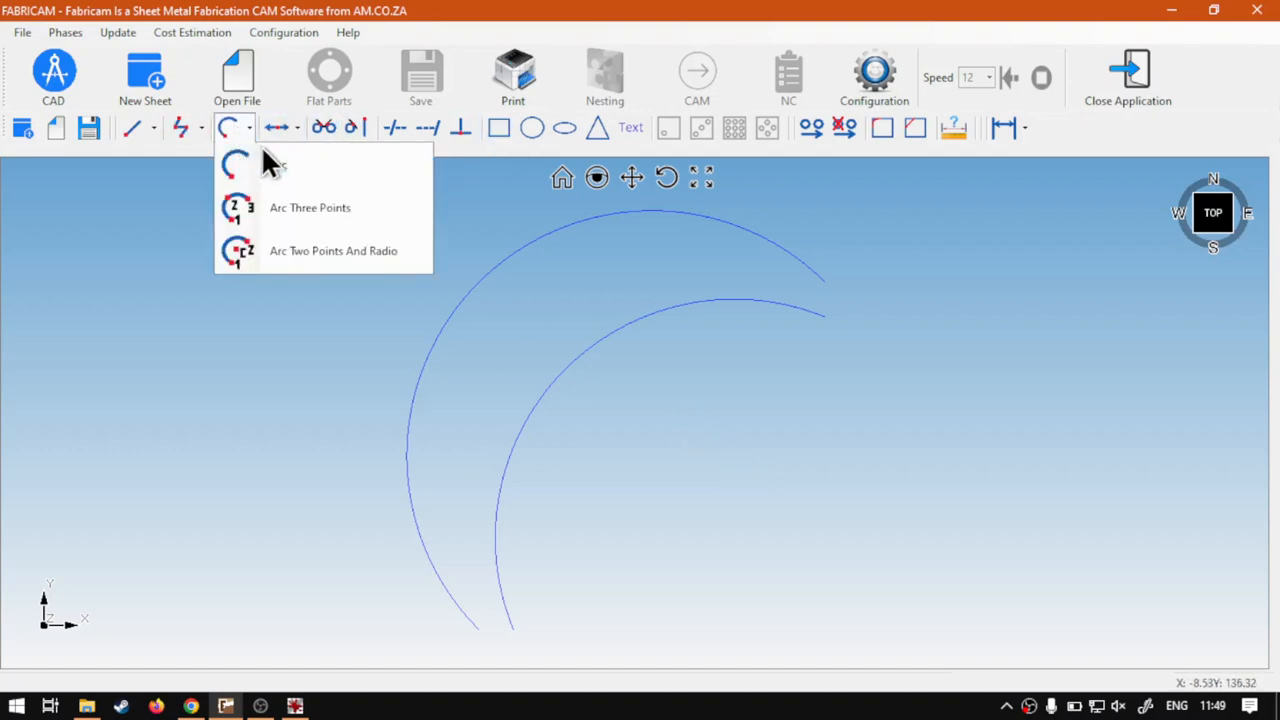
click(263, 155)
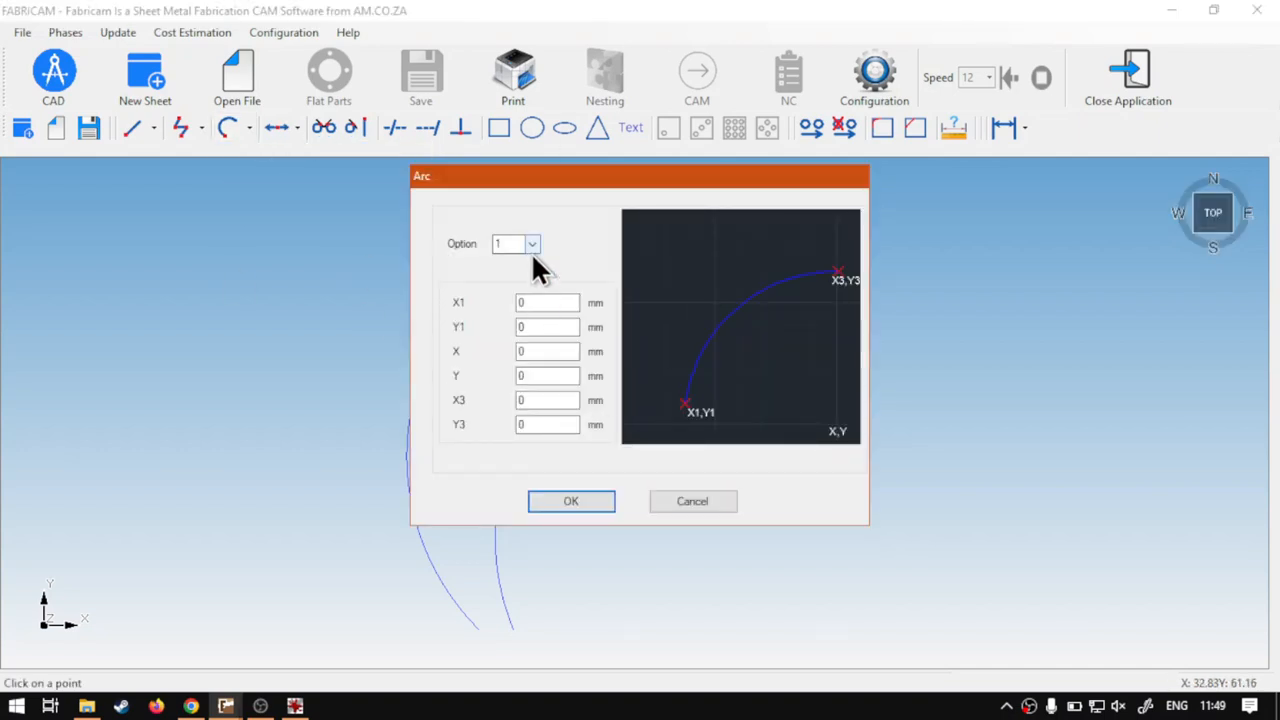
click(530, 245)
click(518, 263)
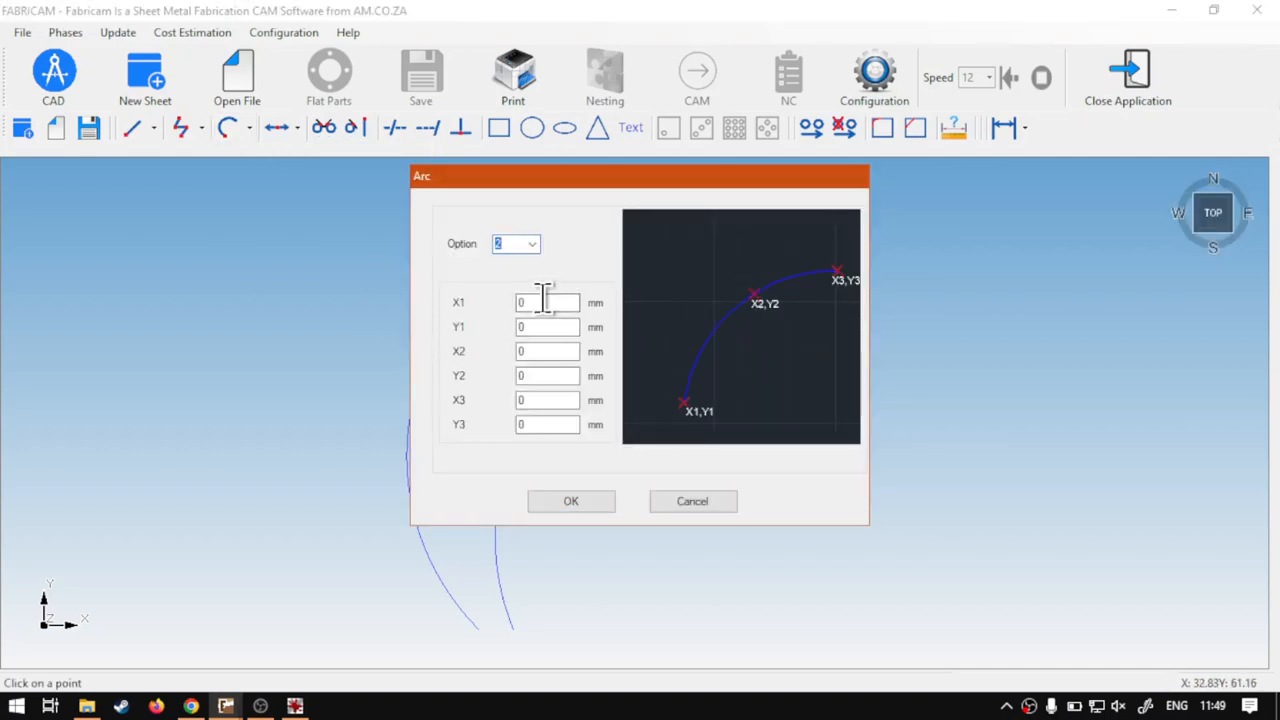
click(537, 302)
double_click(537, 302)
click(527, 352)
double_click(527, 352)
text(25)
double_click(519, 376)
double_click(530, 301)
click(538, 400)
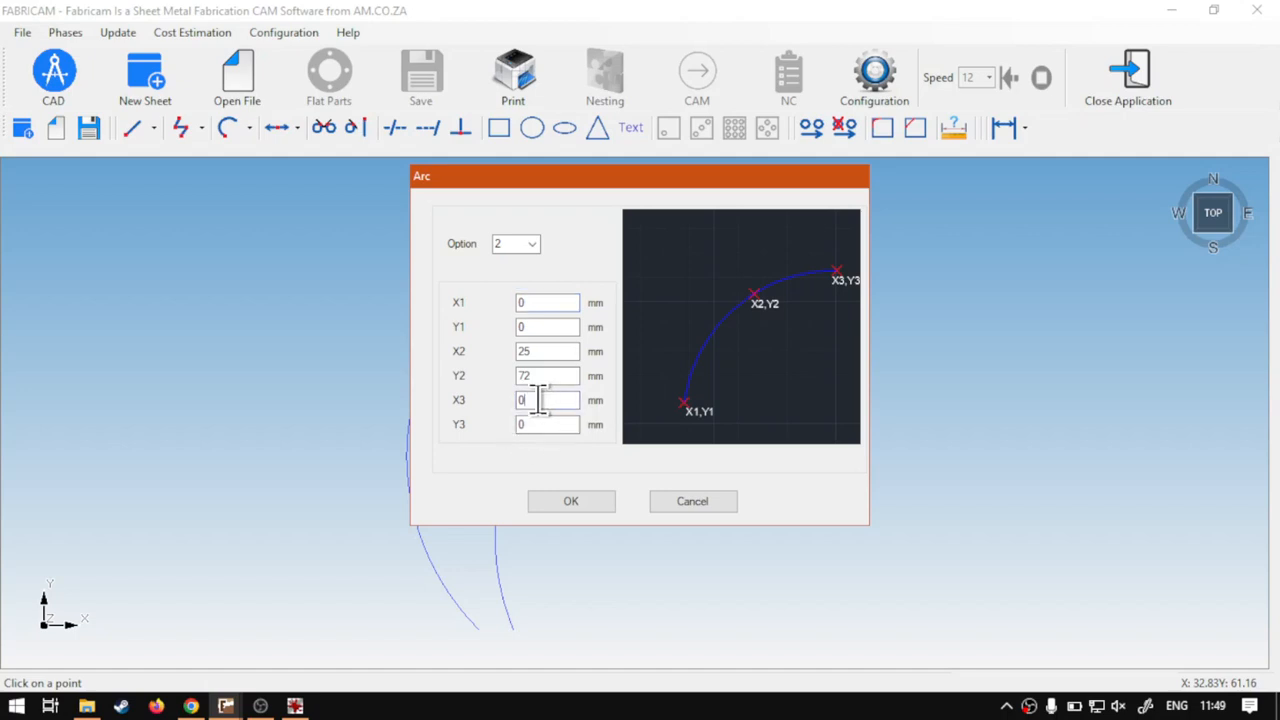
Try to create the arc from X1 100, Y1 90 mm to an end point with X3 10 mm.
drag(517, 399, 563, 401)
text(10)
drag(531, 300, 513, 297)
text(100)
drag(563, 327, 503, 340)
text(90)
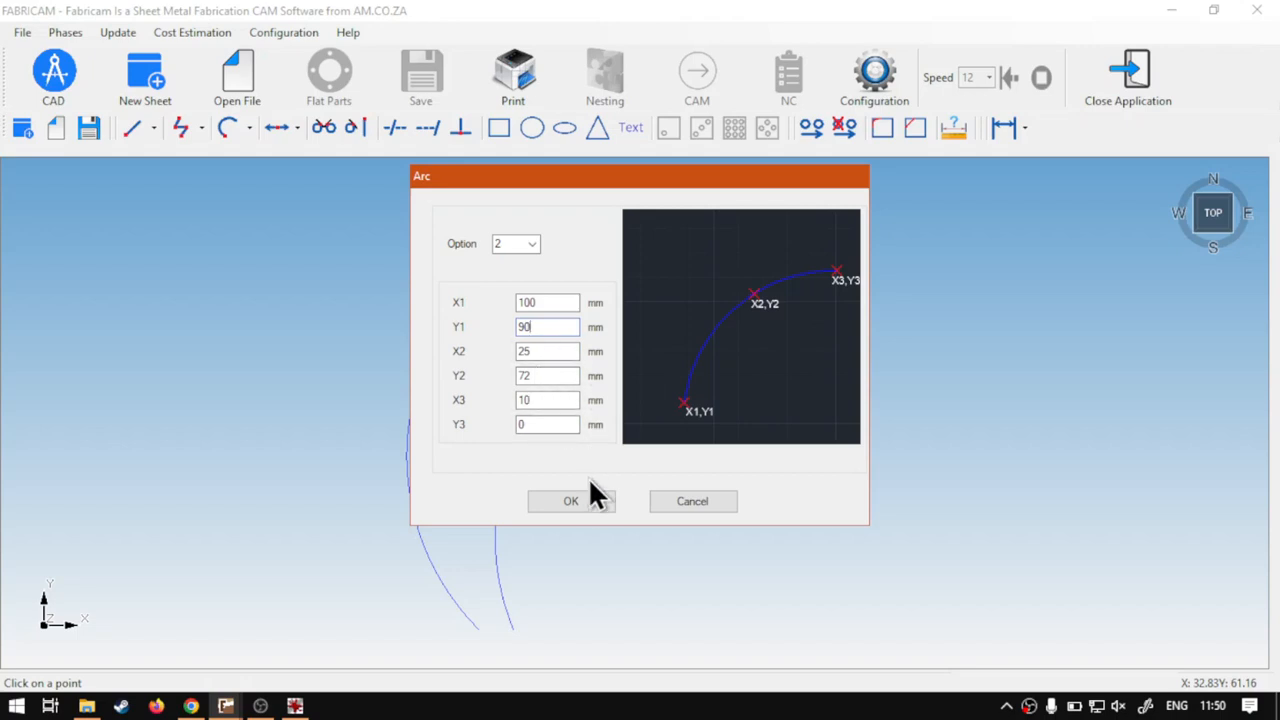
click(576, 502)
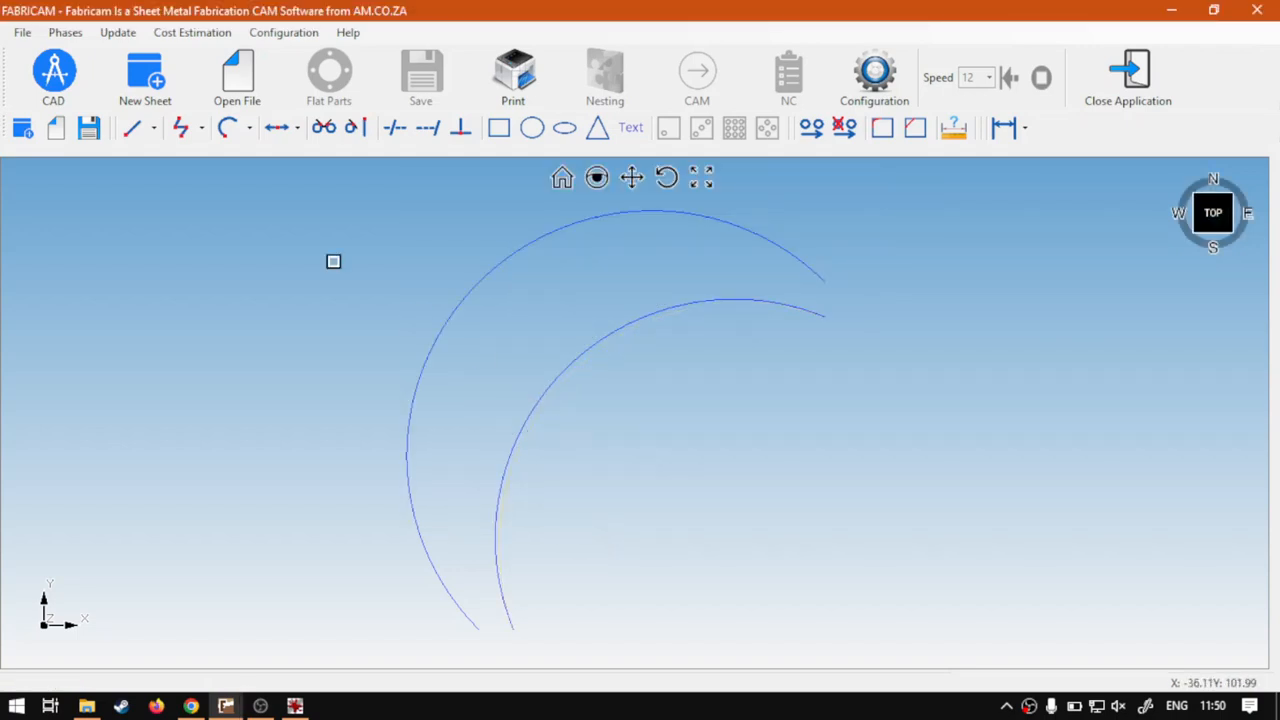
Start a new arc with option 2 and set its start point to X1 100 mm, Y1 90 mm.
click(226, 129)
click(330, 183)
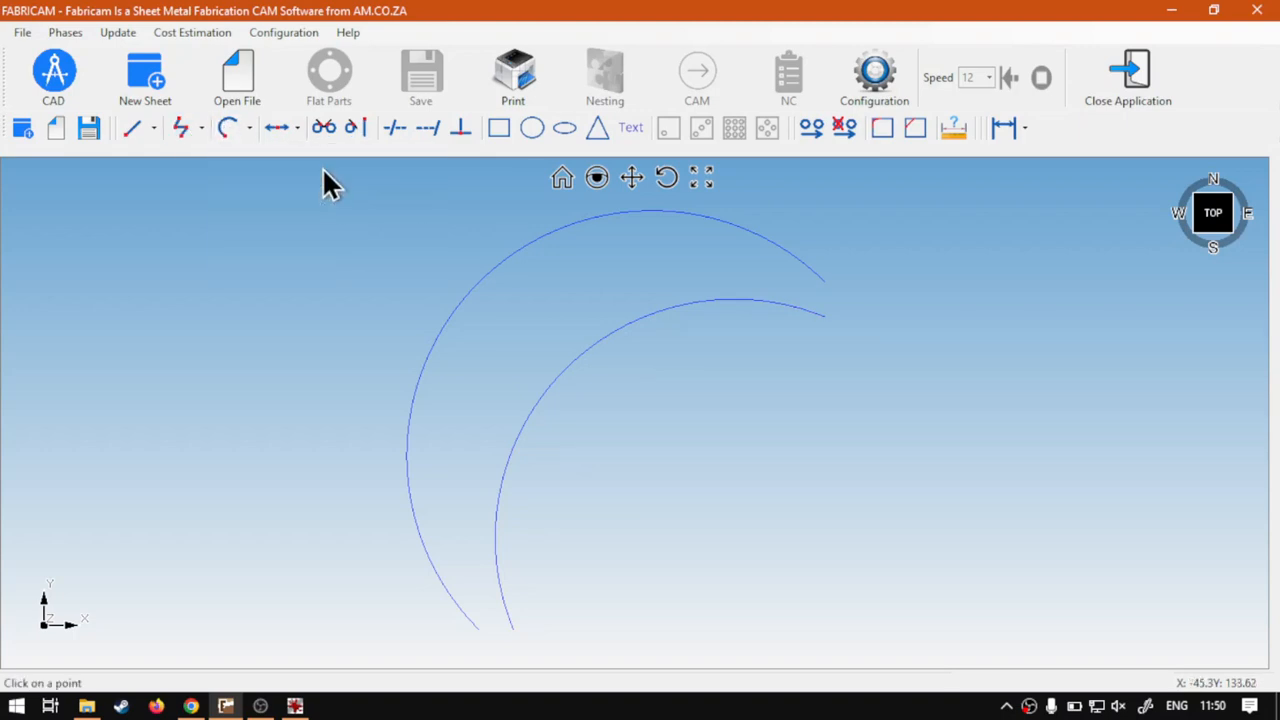
click(729, 371)
click(527, 244)
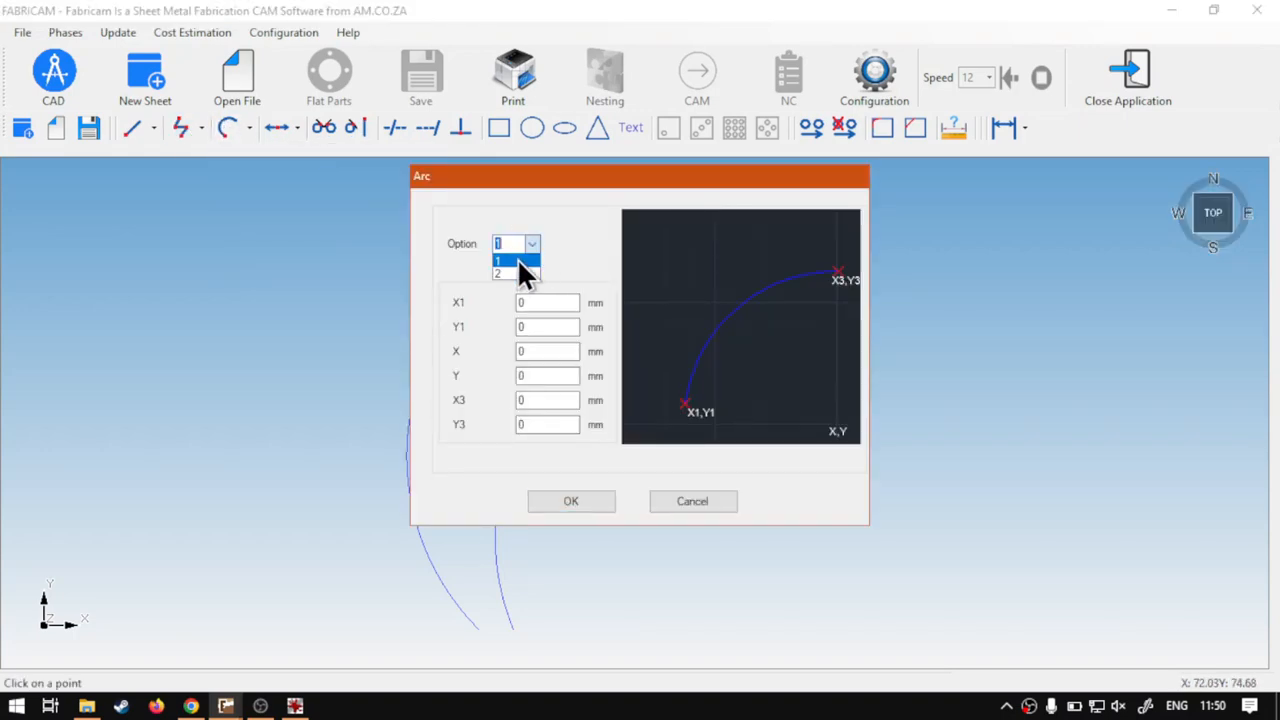
click(518, 262)
click(527, 244)
click(515, 273)
click(564, 302)
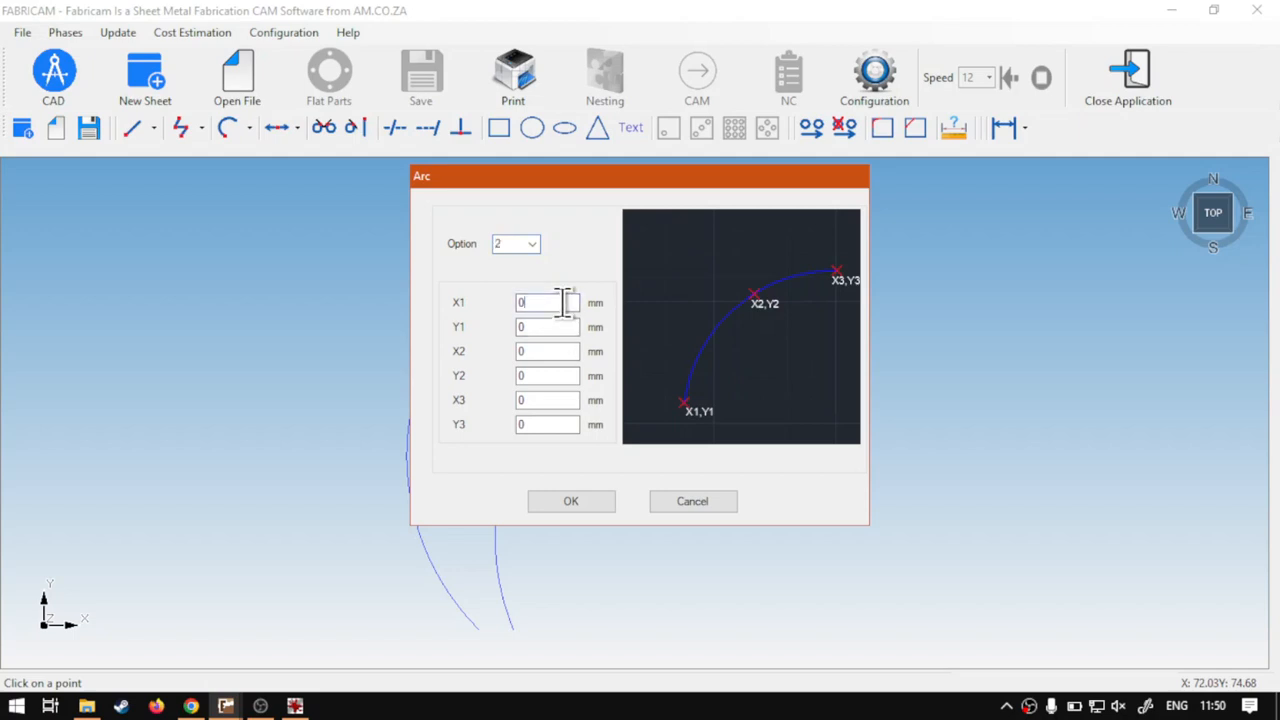
drag(551, 302, 487, 320)
text(100)
click(525, 326)
text(090)
Set the end coordinate X3 to 10 mm and the intermediate point to X2 75, Y2 25 mm, and create the arc.
click(537, 400)
text(10)
click(539, 352)
text(75)
click(545, 375)
text(25)
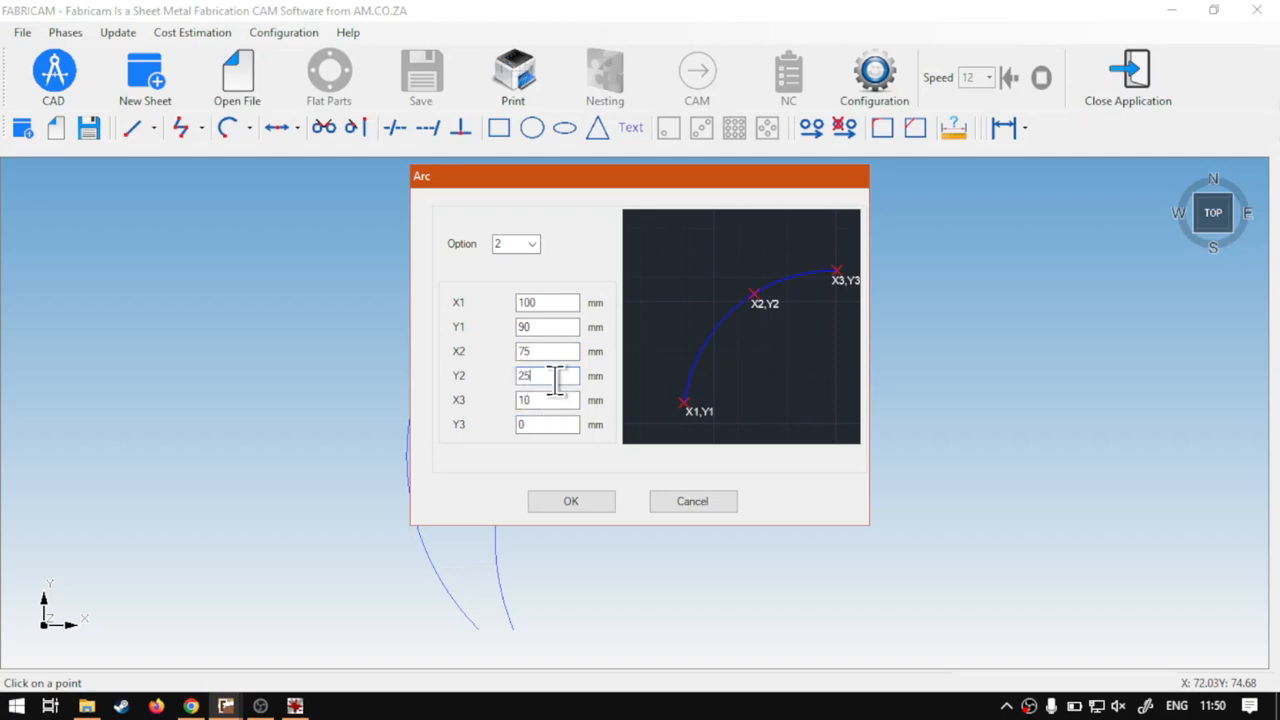
click(579, 495)
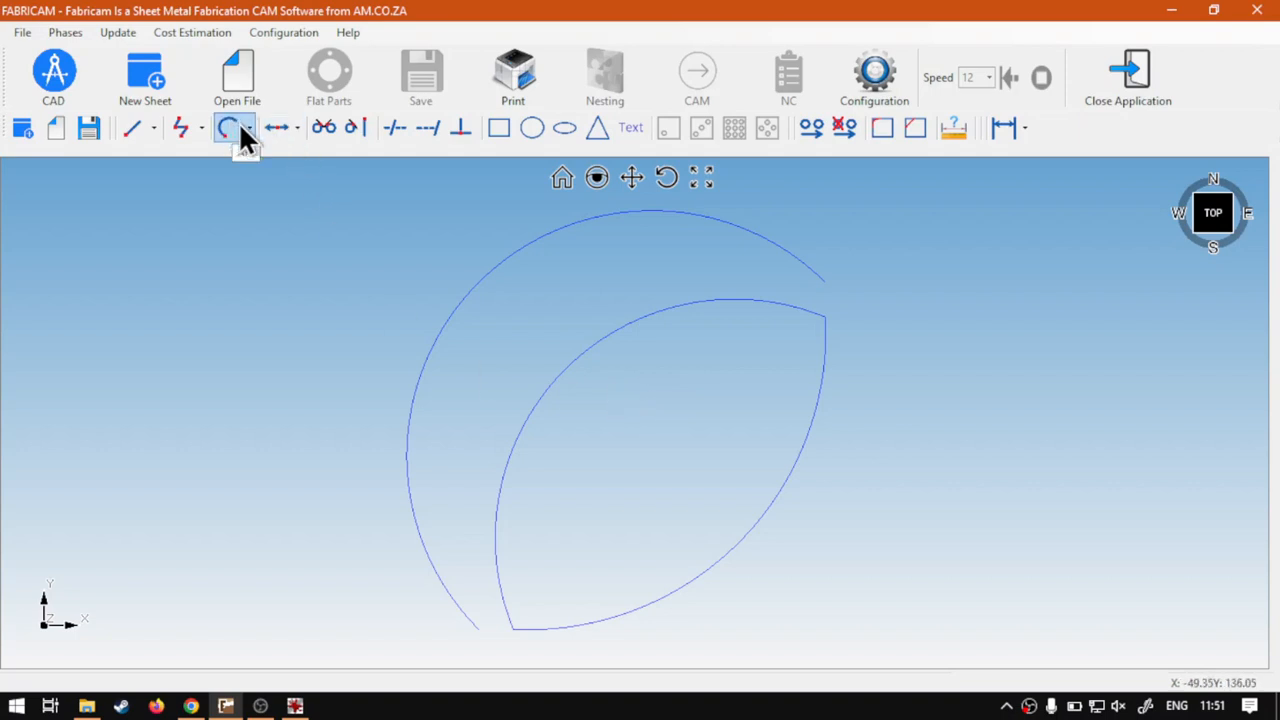
Switch to the Chrome browser showing the Software Training website.
click(193, 703)
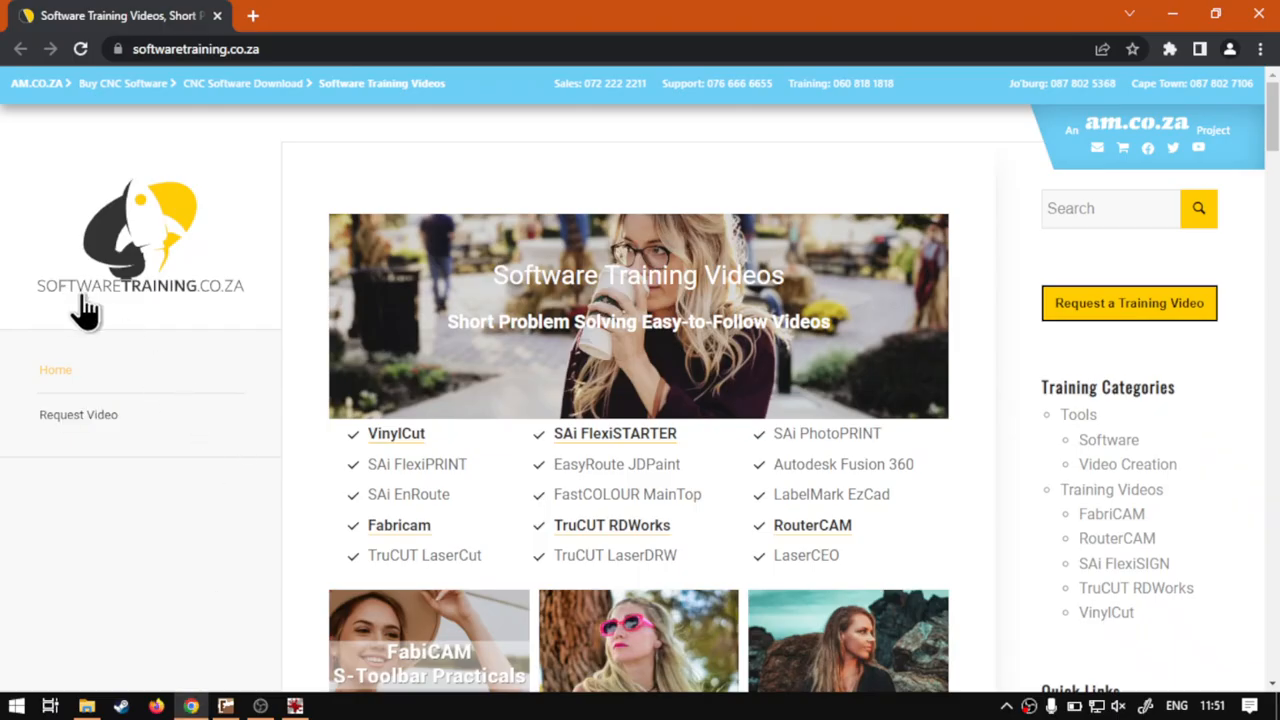